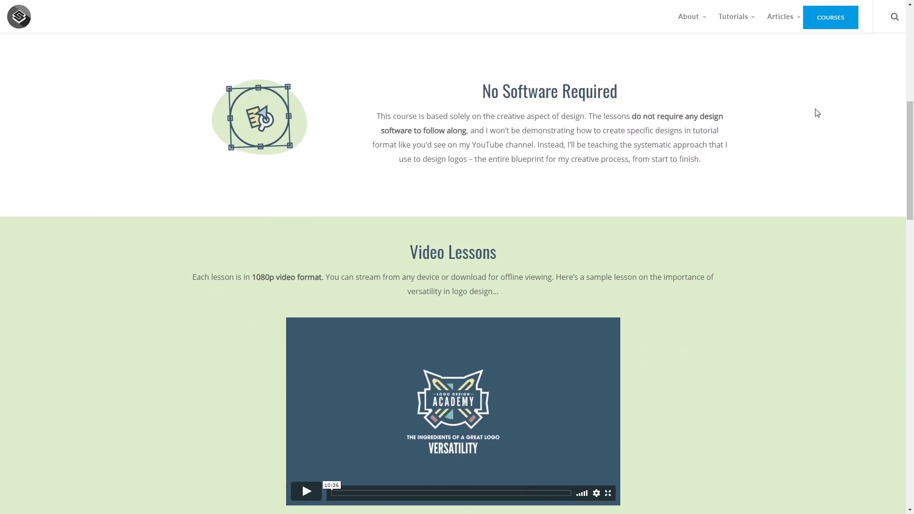
scroll(817, 113, down, 10)
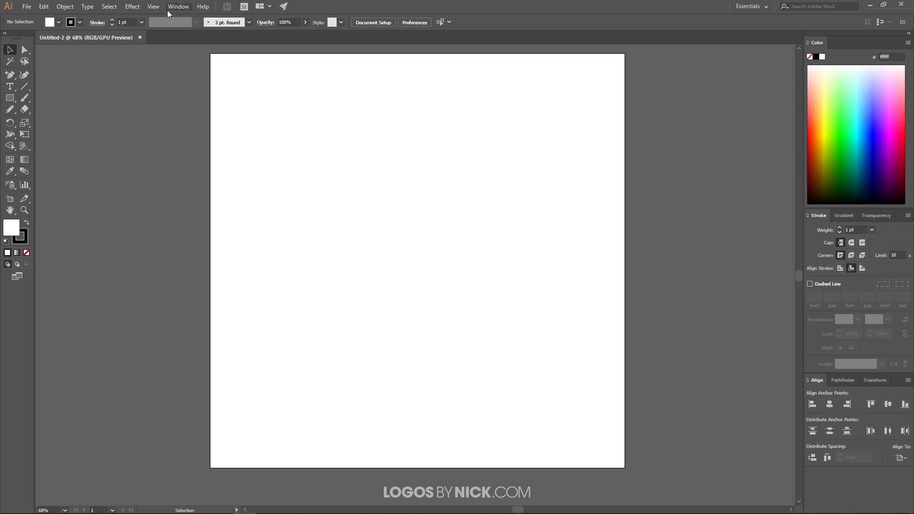
click(154, 7)
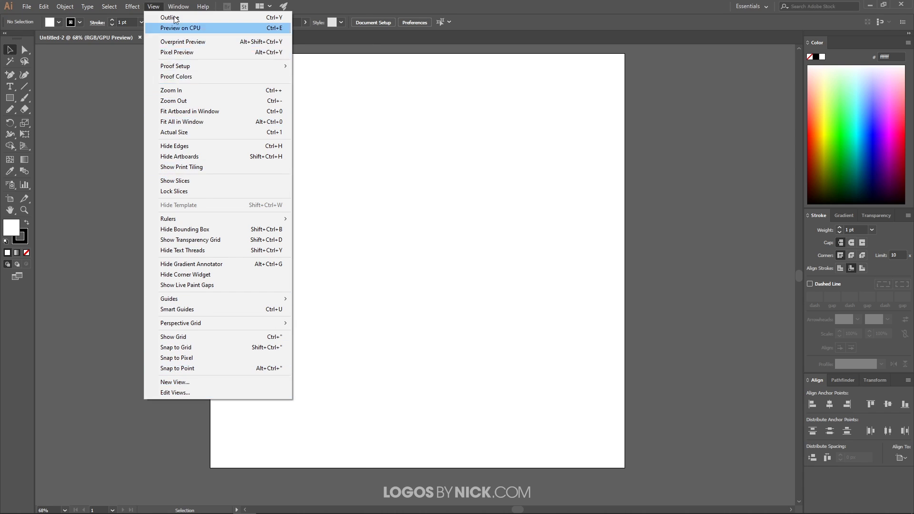
mouse_move(177, 4)
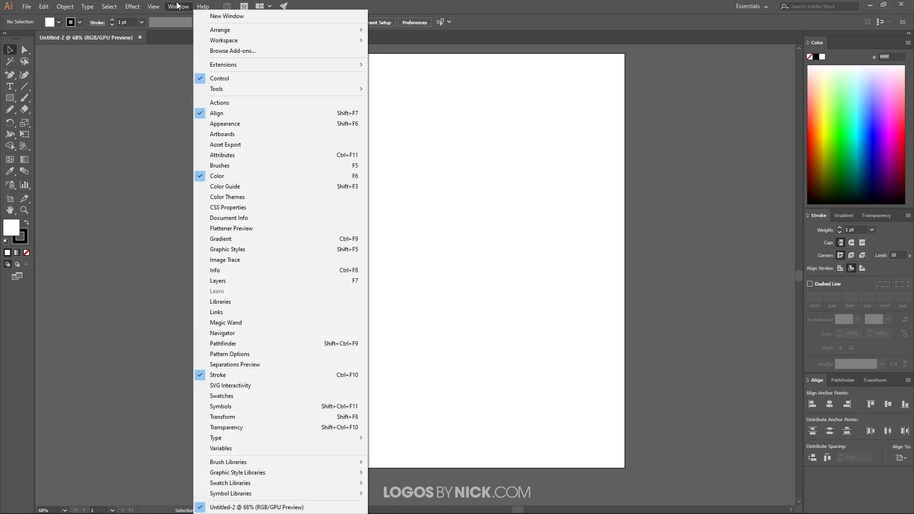
click(177, 5)
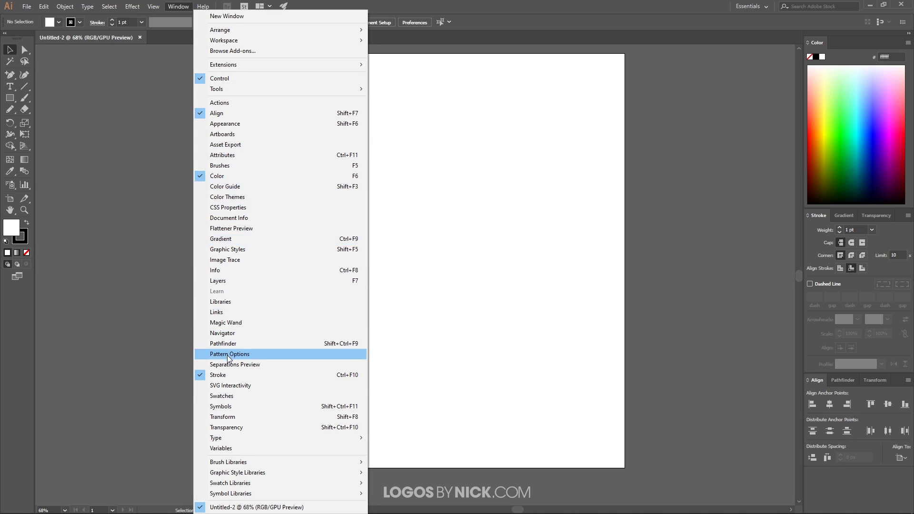
click(550, 303)
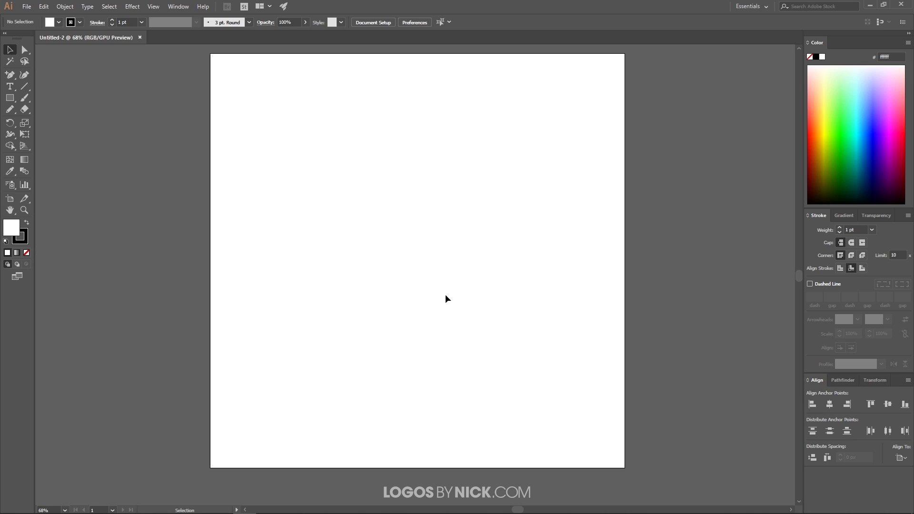
Start a text object left of the artboard centre and set its font family to Milkshake.
click(17, 86)
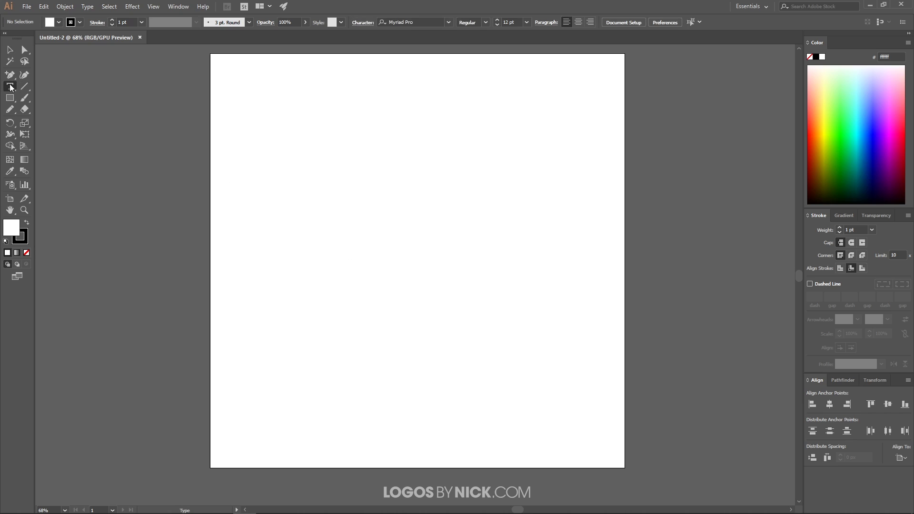
click(367, 215)
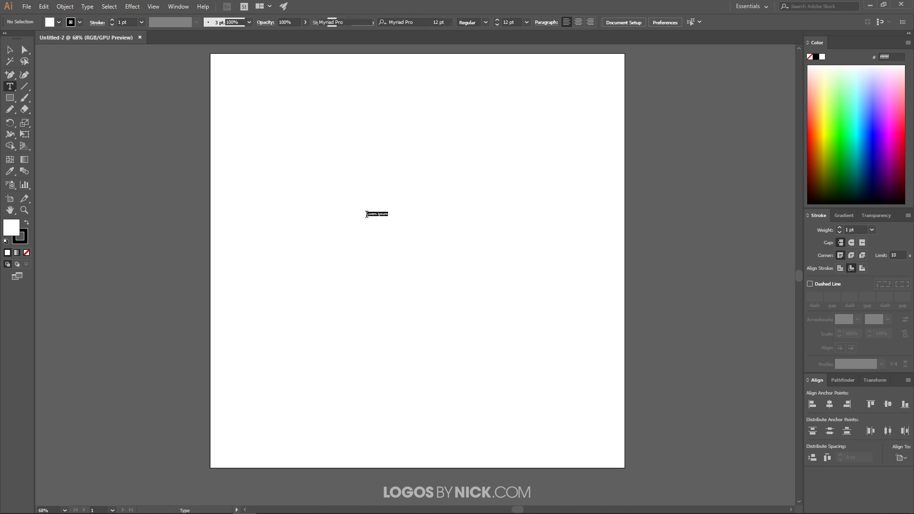
click(343, 23)
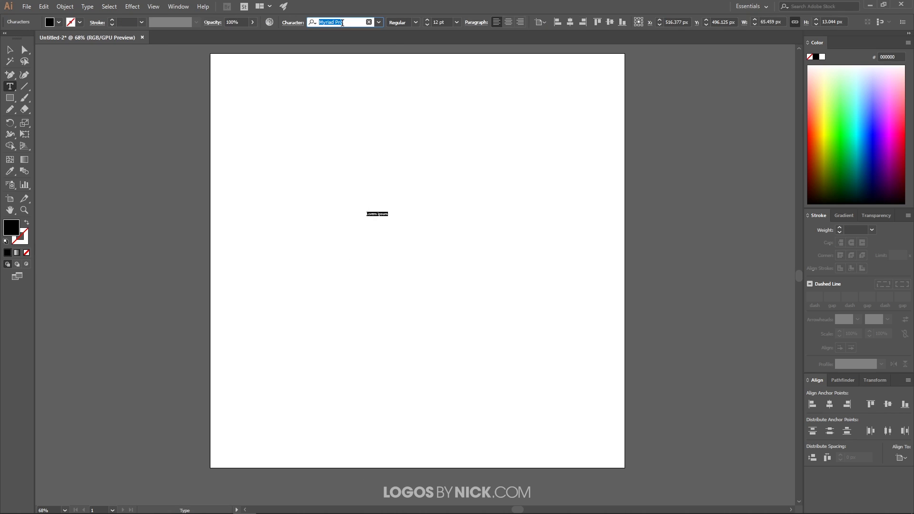
text(milk)
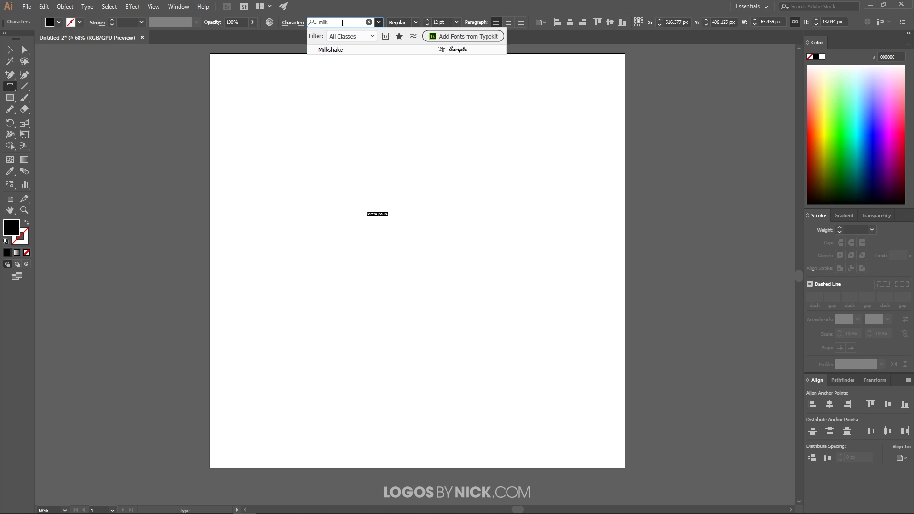
click(343, 50)
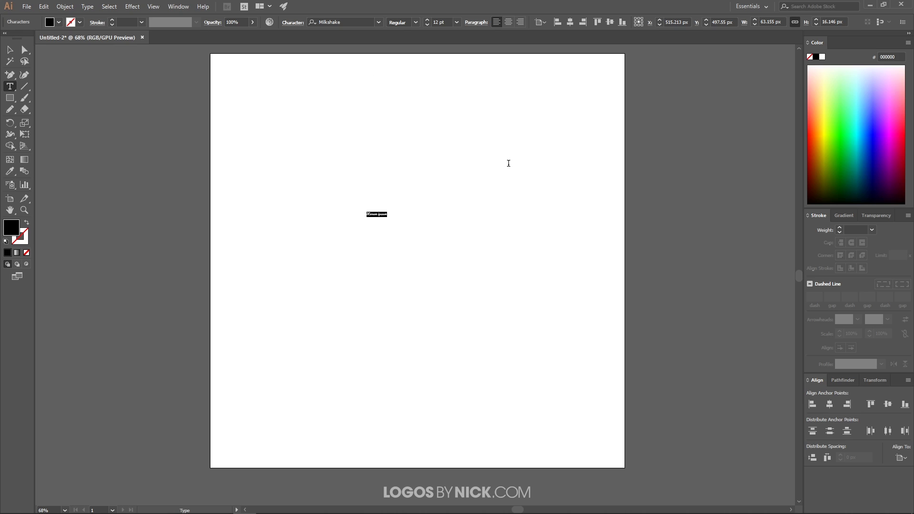
Type the letter D, then scale it up into a large letter and move it down-right.
text(D)
key(Escape)
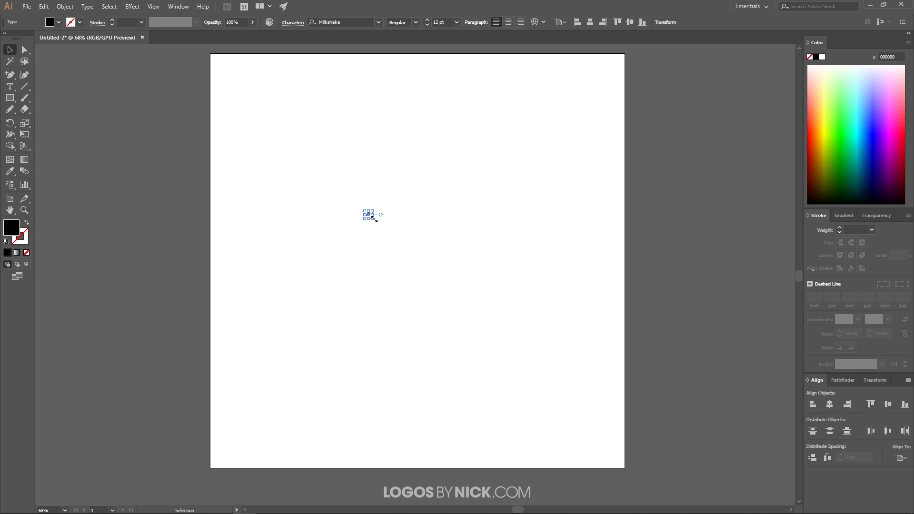
drag(373, 217, 443, 290)
drag(398, 238, 437, 290)
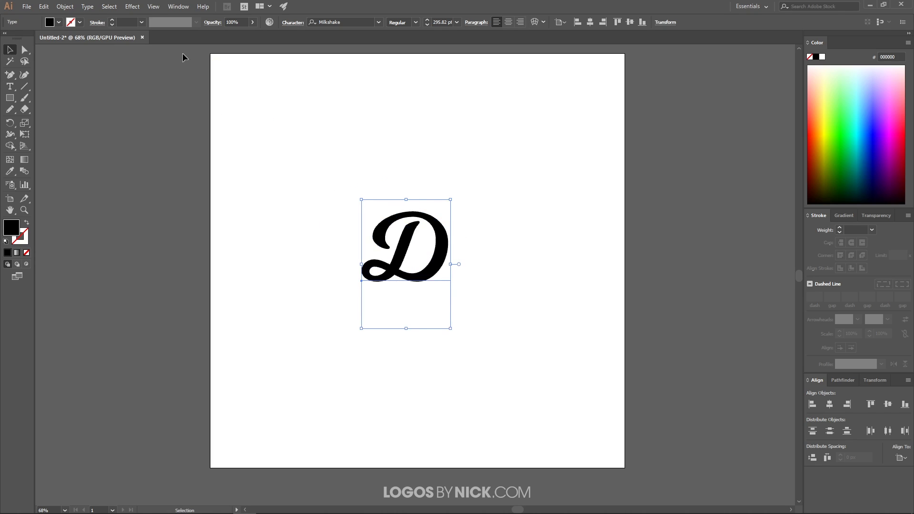
Convert the D to outlines, enlarge it to about 599 × 486 px, and centre it on the artboard.
click(87, 7)
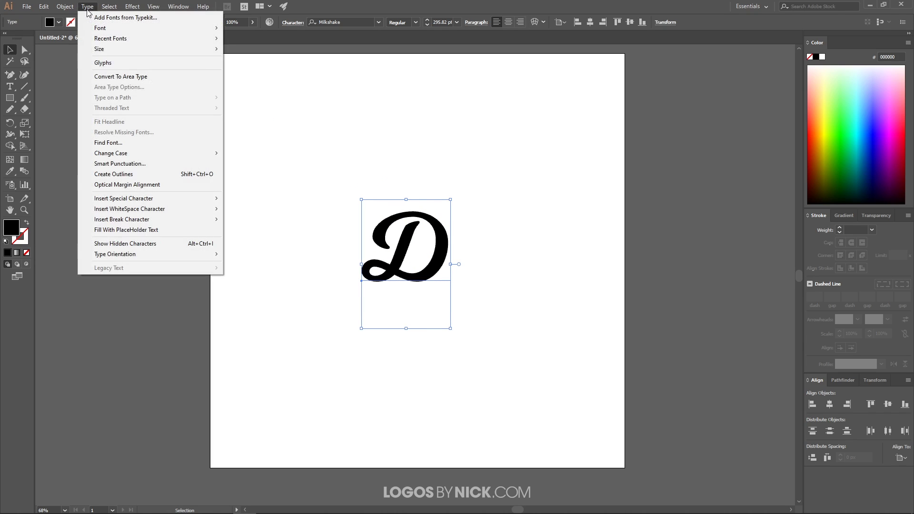
click(115, 175)
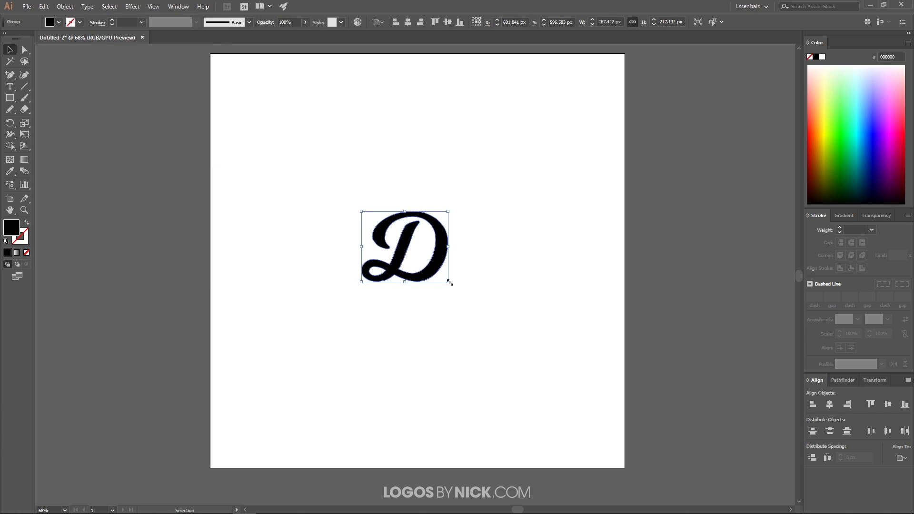
drag(448, 281, 502, 326)
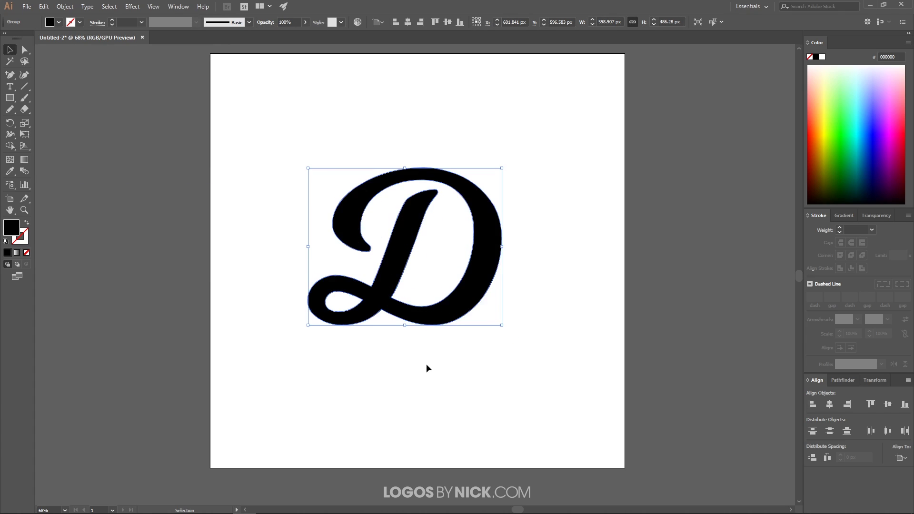
click(829, 405)
click(888, 404)
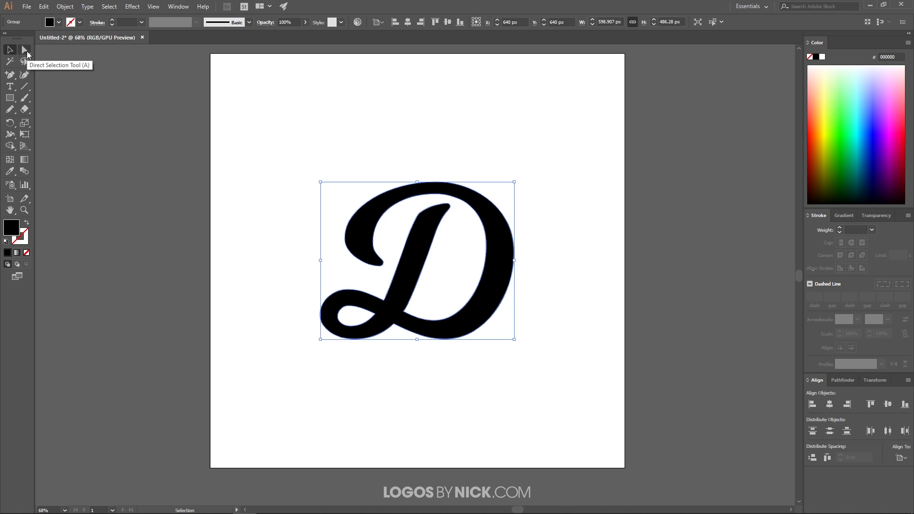
click(10, 77)
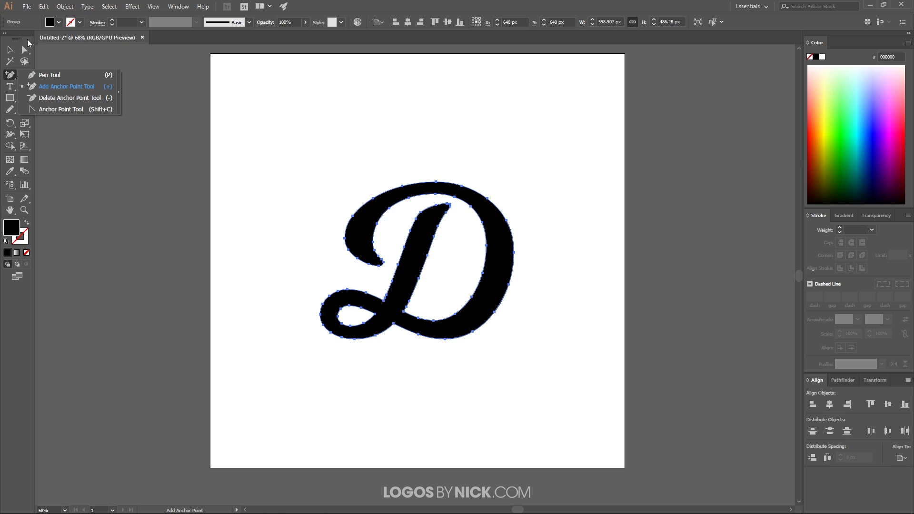
click(250, 313)
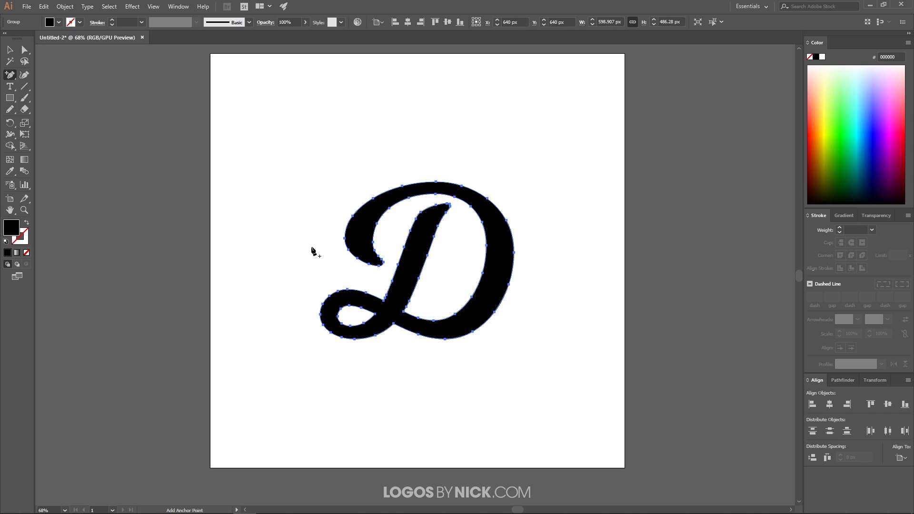
key(a)
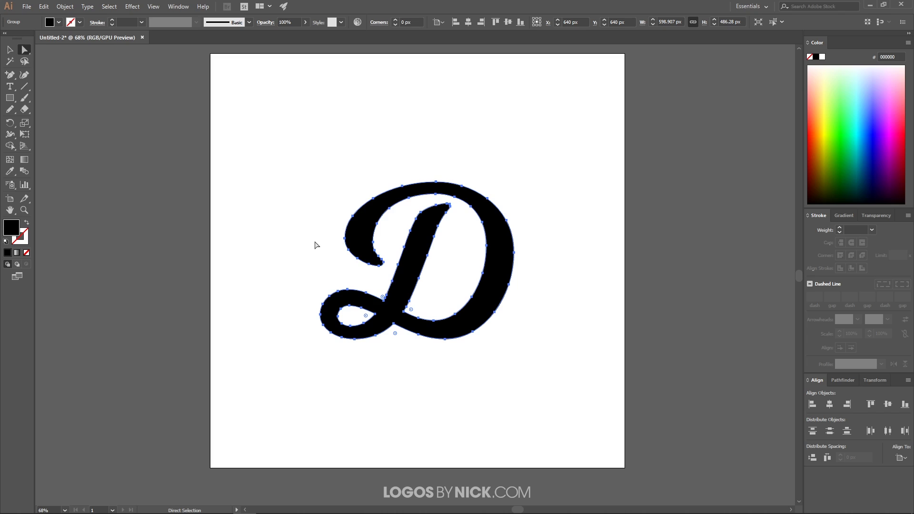
key(plus)
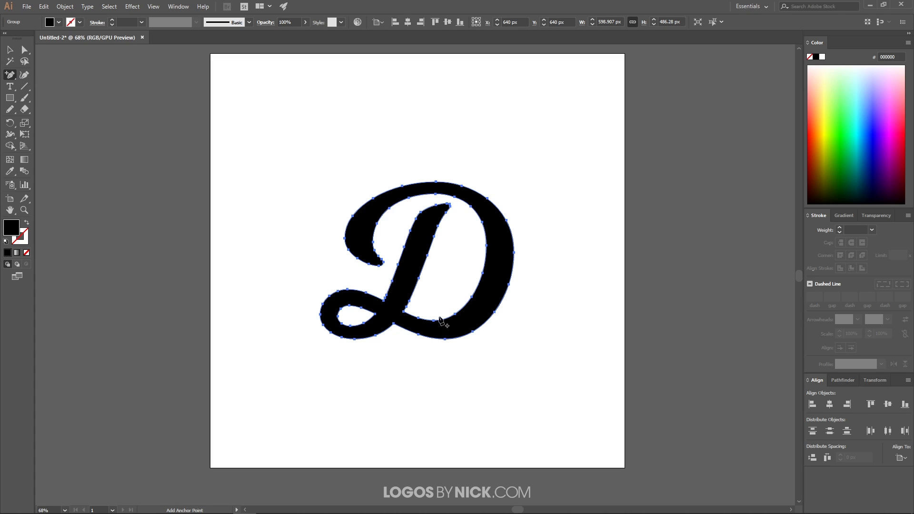
key(a)
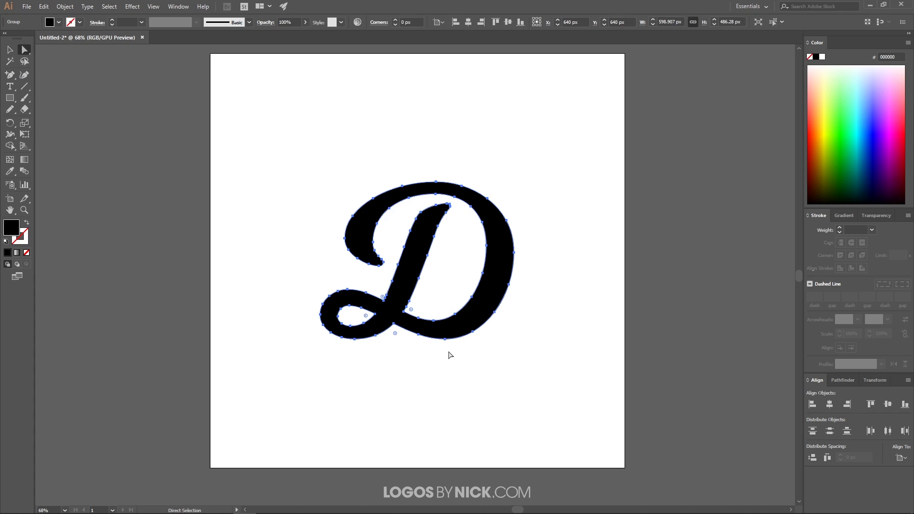
Add an anchor on the D's bottom curve and pull it down into a drip.
scroll(454, 355, up, 5)
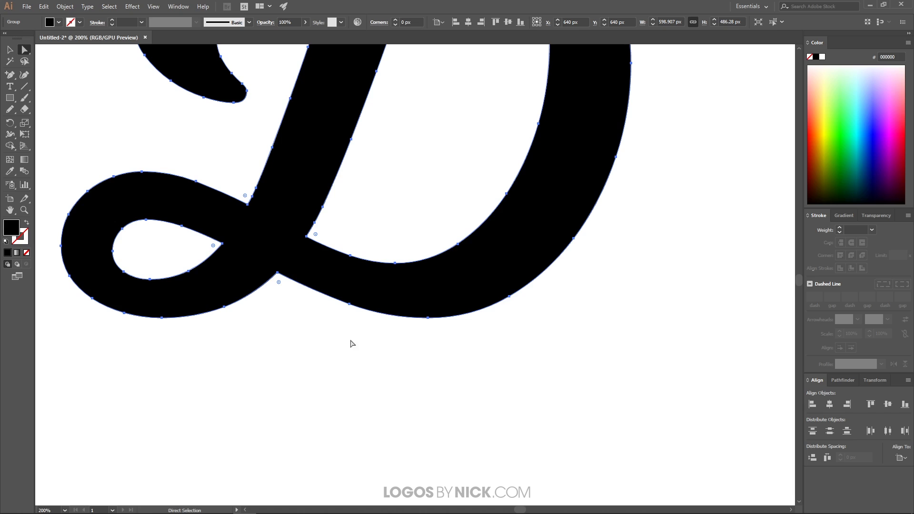
key(plus)
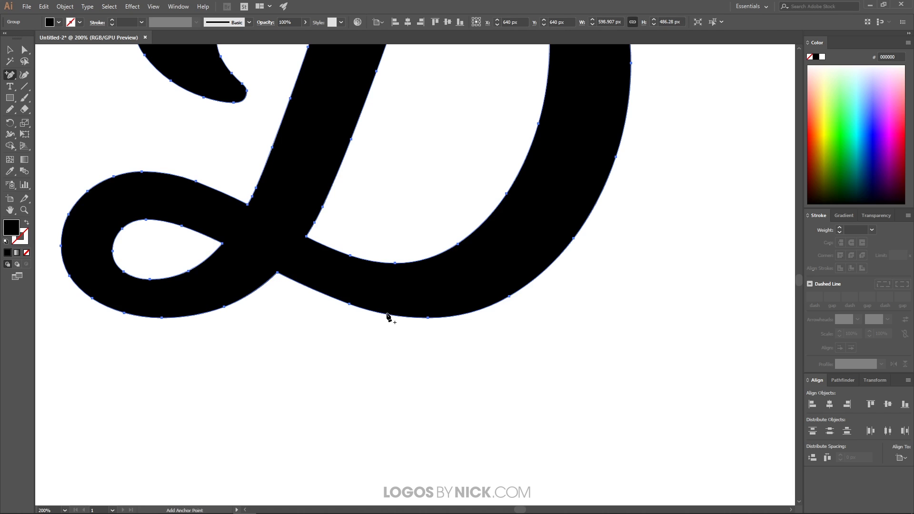
click(387, 315)
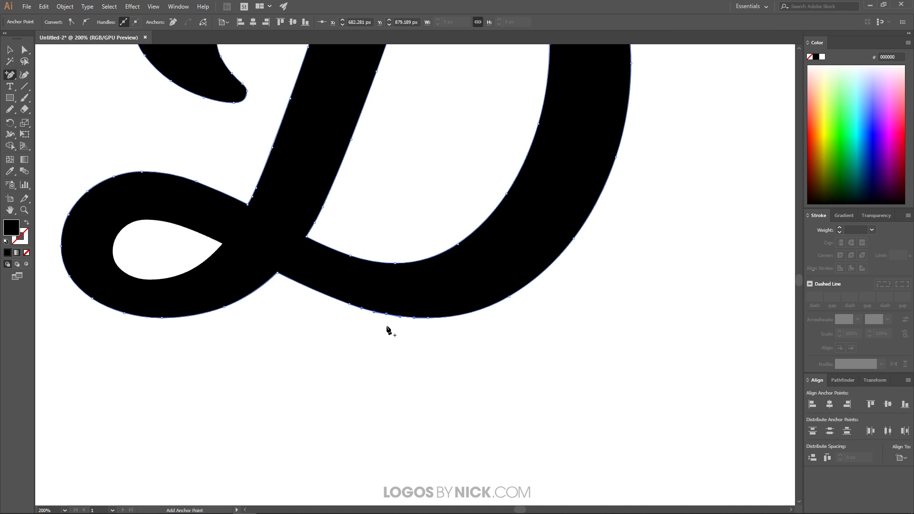
key(a)
drag(387, 341, 402, 292)
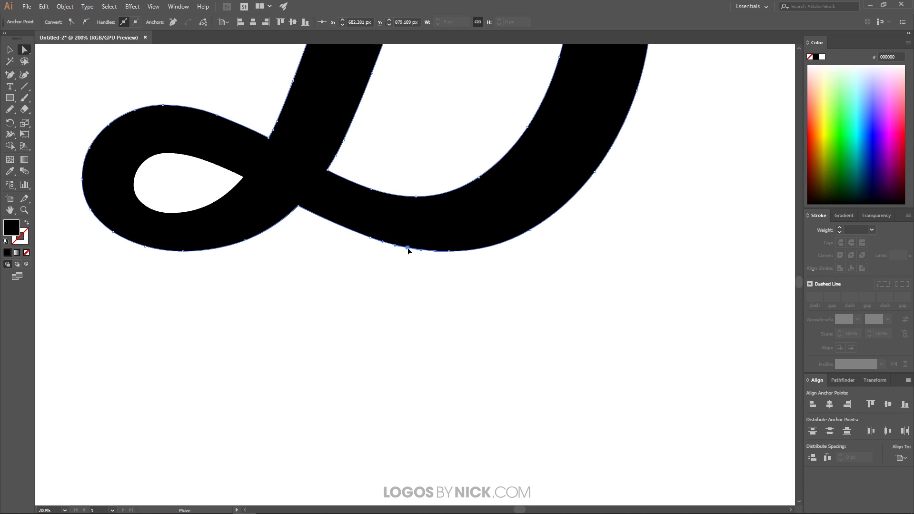
drag(407, 248, 379, 373)
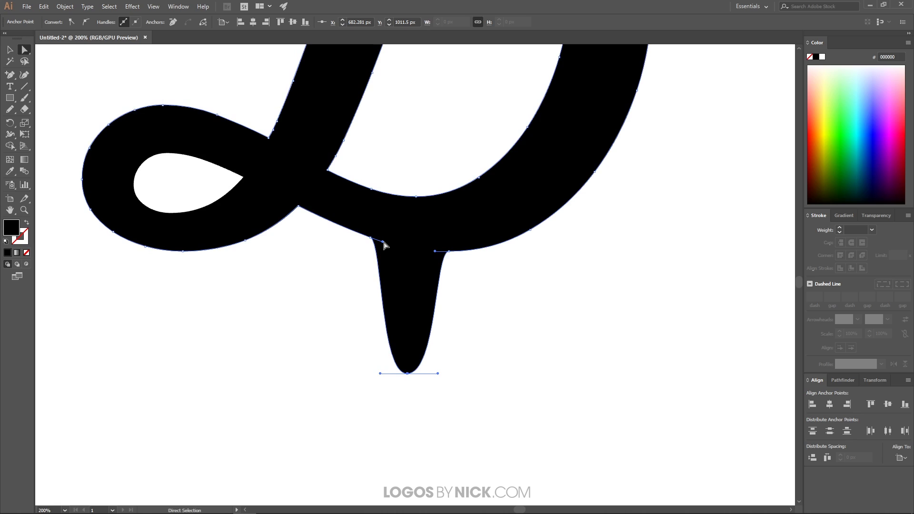
Reshape the drip's sides, widen its stem and tip, and smooth where it joins the letter.
drag(384, 244, 421, 257)
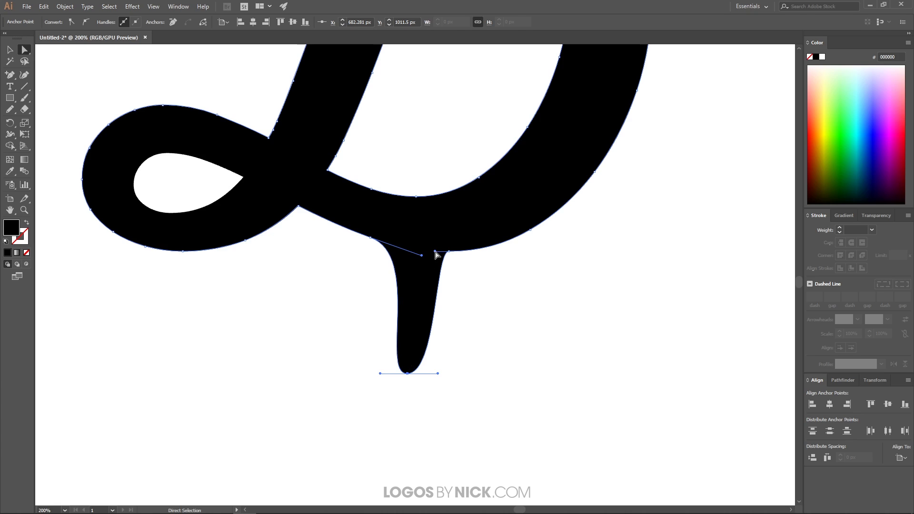
drag(435, 252, 386, 261)
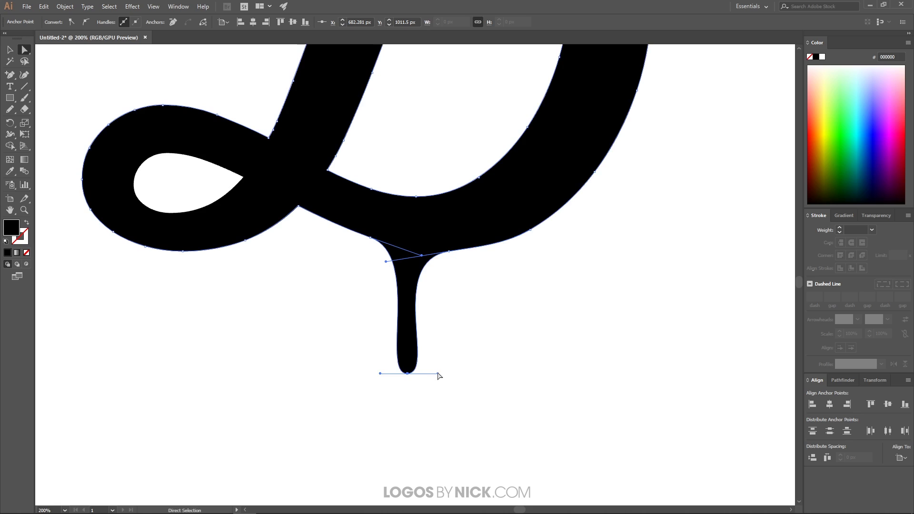
key(ctrl+a)
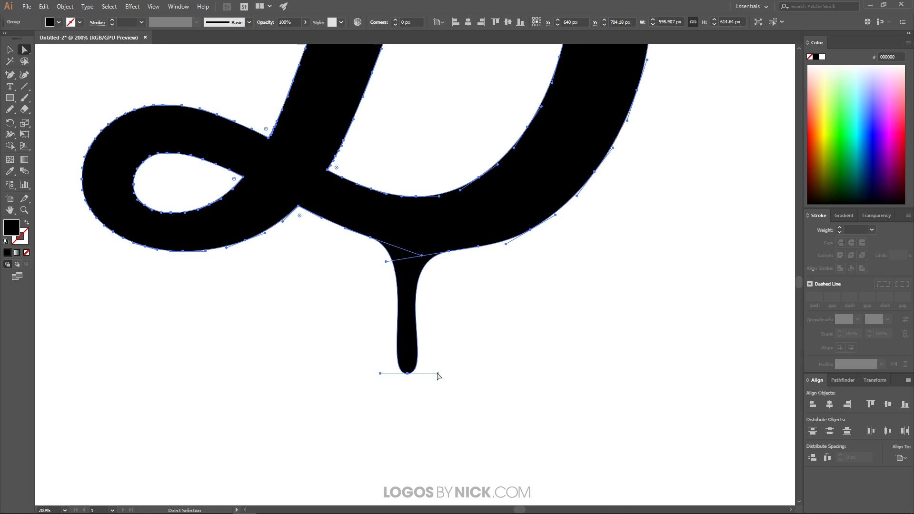
drag(437, 374, 452, 373)
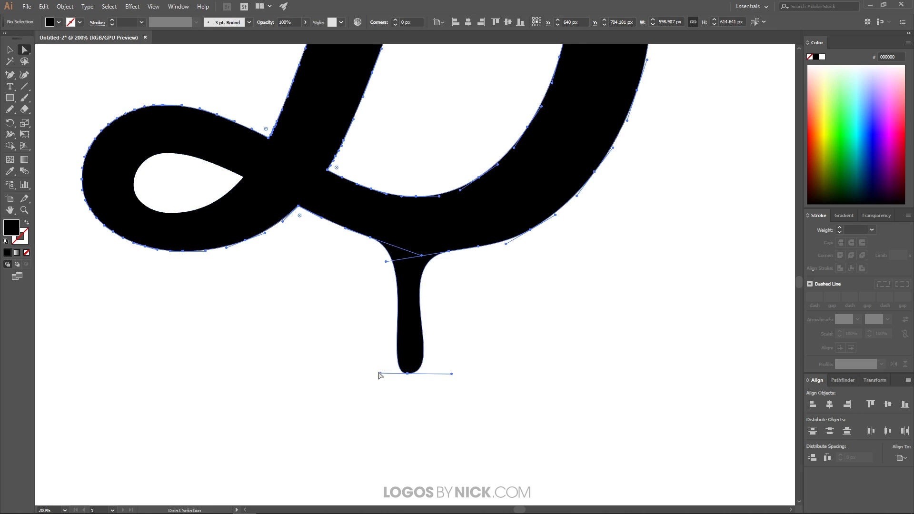
key(ctrl+a)
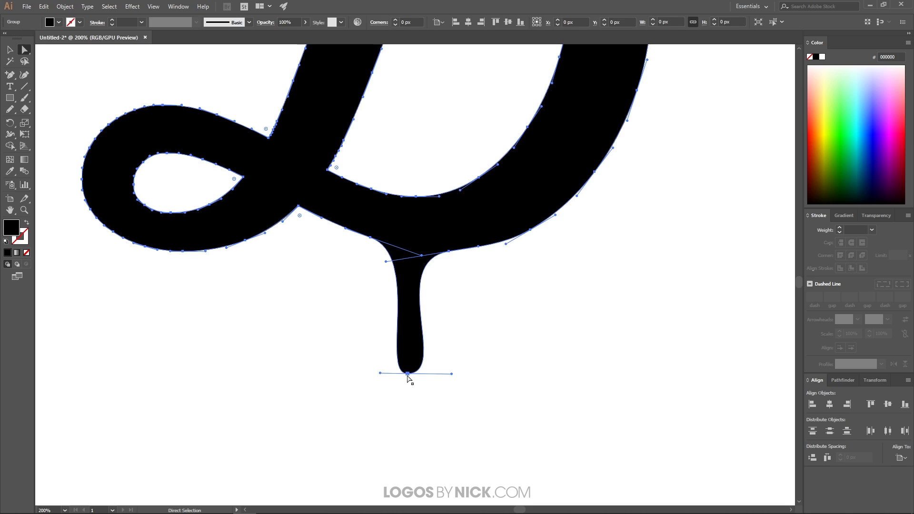
drag(380, 374, 367, 374)
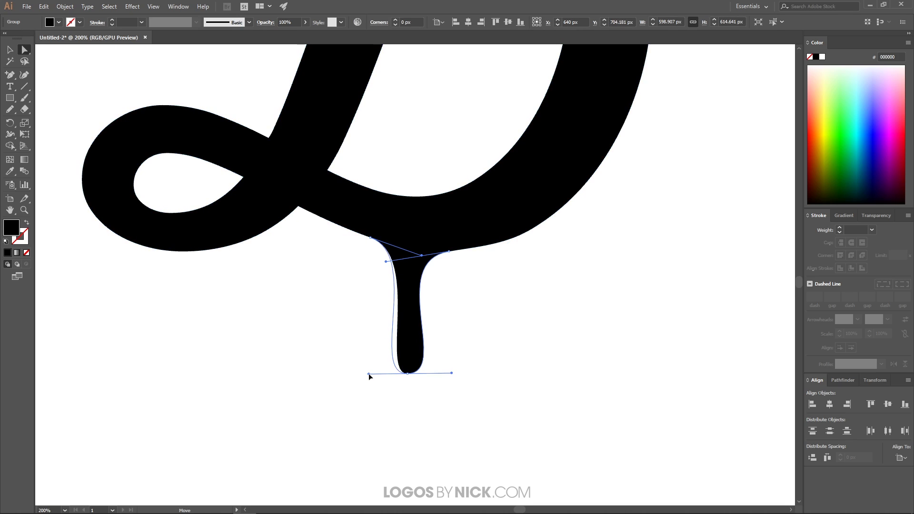
click(443, 289)
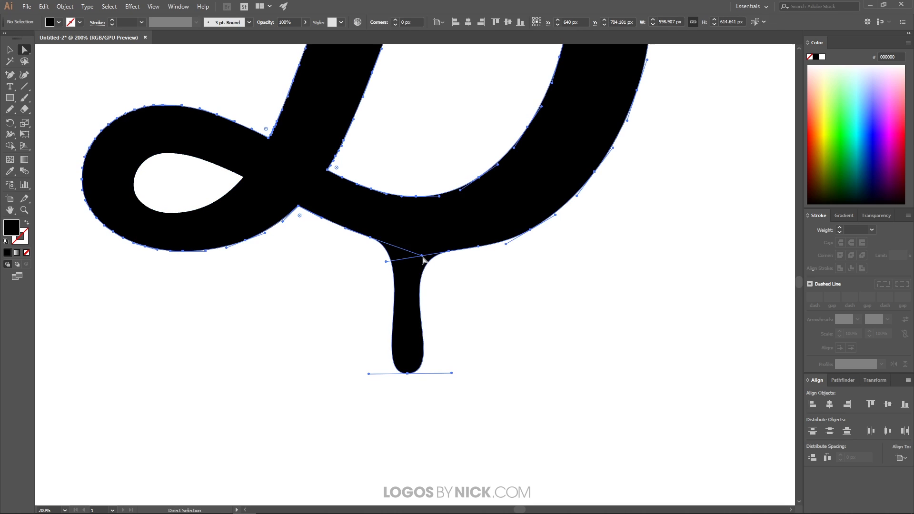
drag(423, 257, 374, 263)
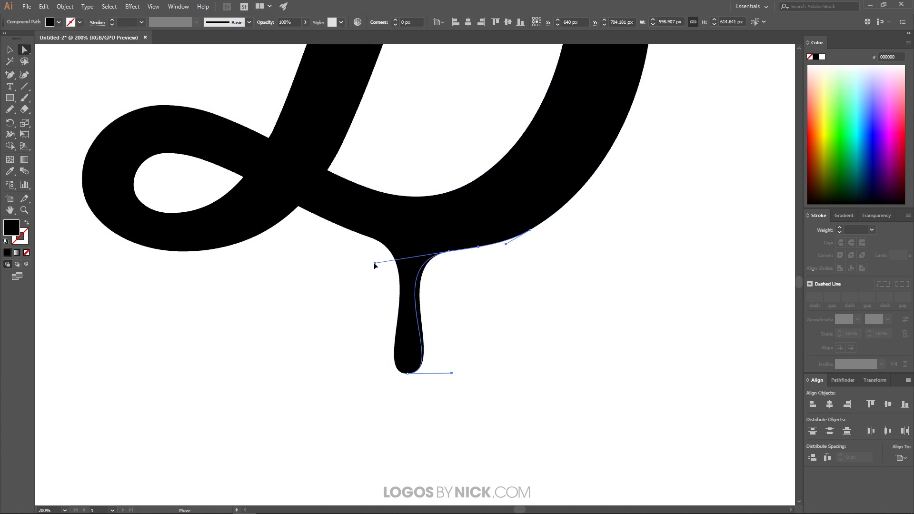
click(391, 353)
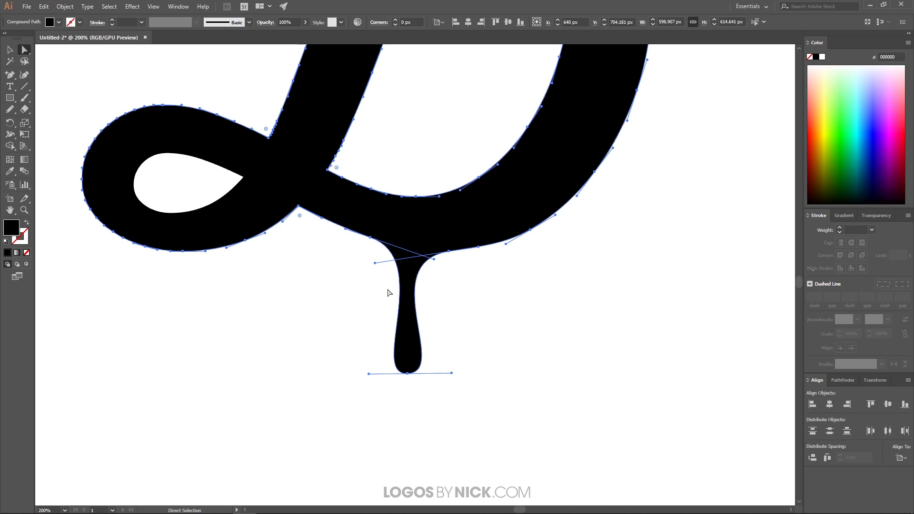
Add an anchor right of the first drip, pull it into a shorter second drip, and extend its curve handle.
key(p)
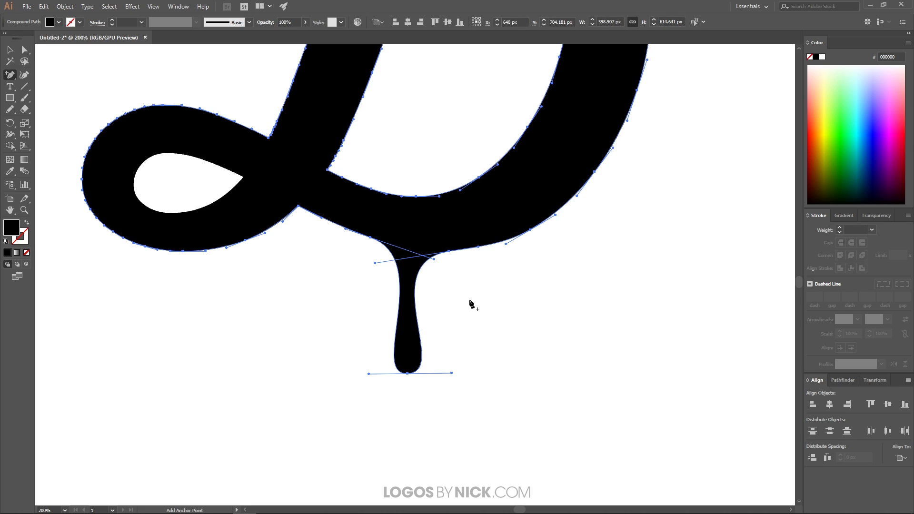
click(490, 246)
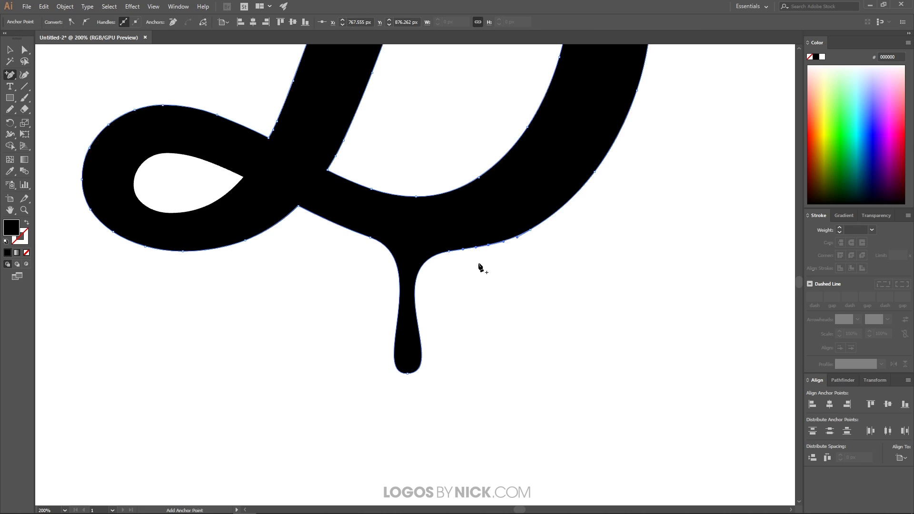
key(a)
drag(488, 245, 464, 286)
click(512, 288)
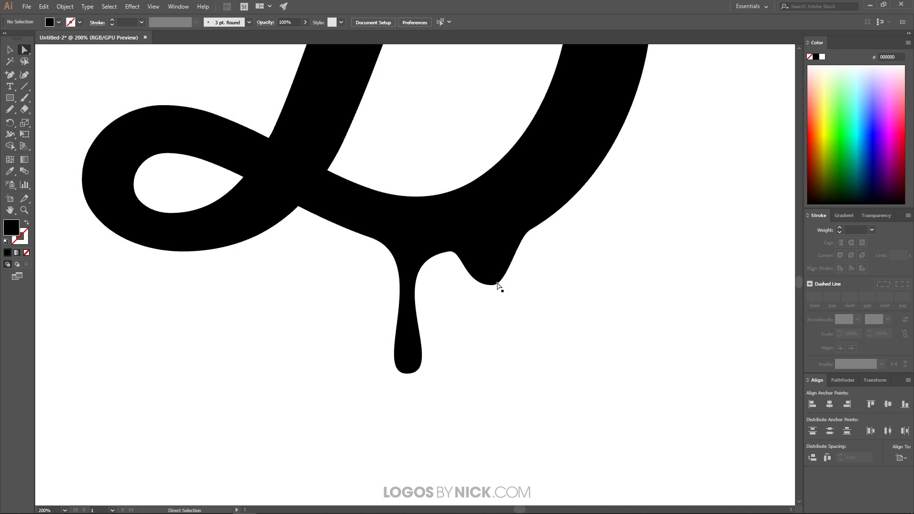
click(497, 286)
drag(506, 286, 518, 285)
click(450, 291)
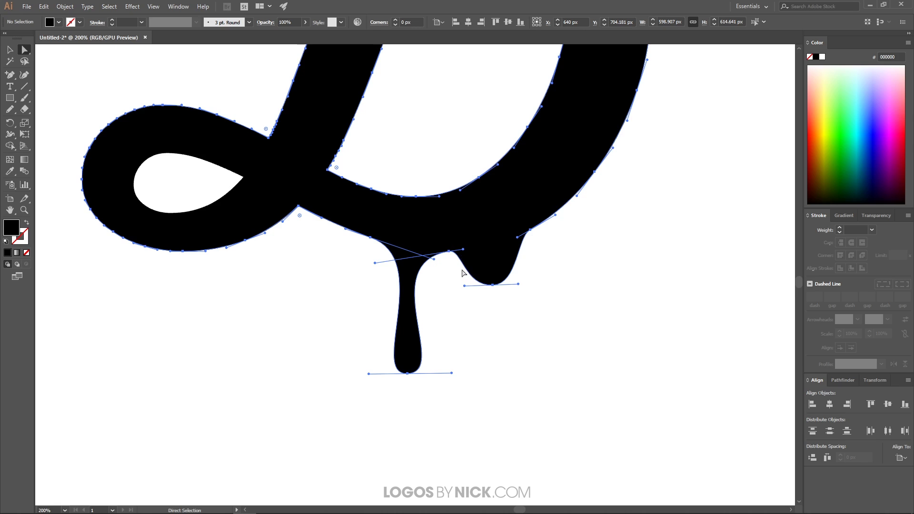
Smooth the second drip's bottom curve, lower the anchor between the drips, and thicken the first drip's stem.
drag(463, 249, 471, 253)
click(449, 251)
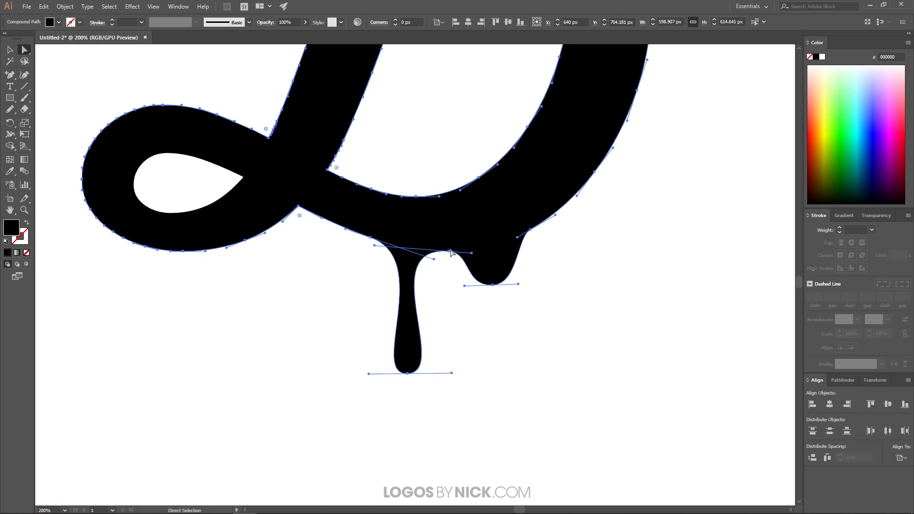
drag(449, 251, 448, 258)
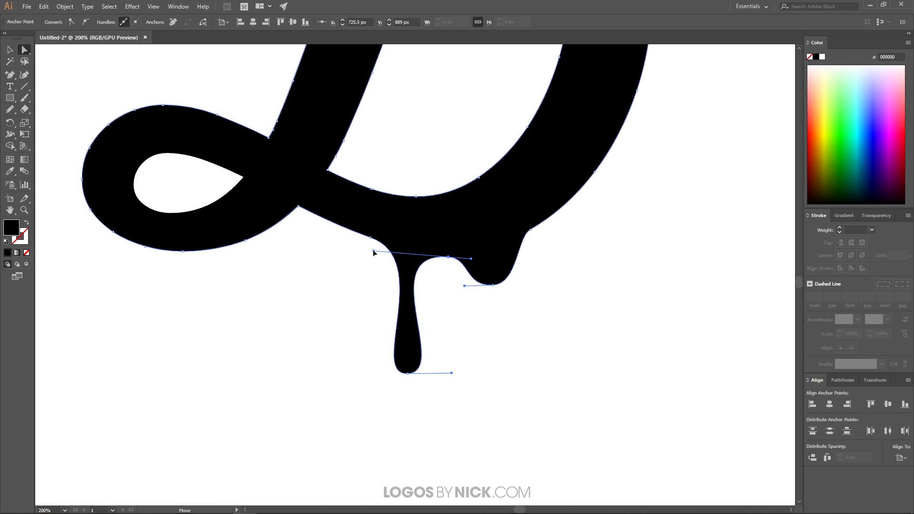
drag(374, 251, 382, 249)
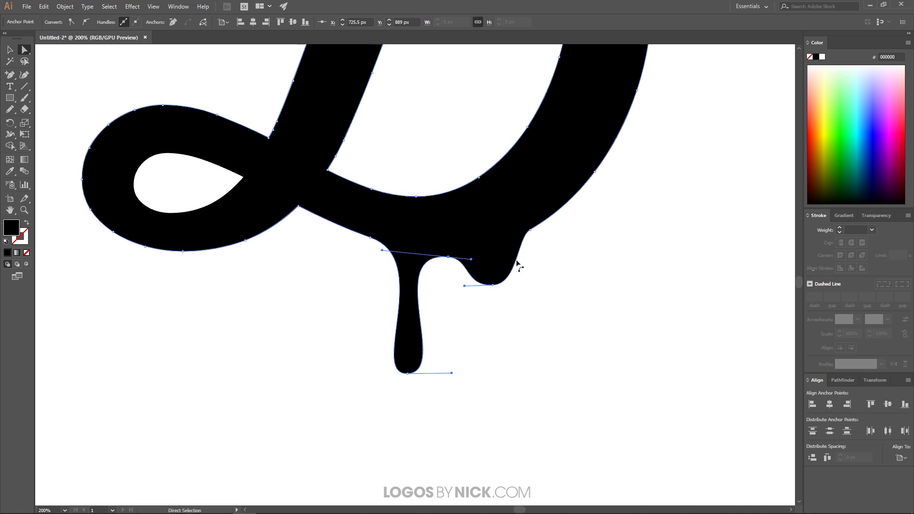
Smooth the second drip's right edge, pull its bottom anchor lower, and round its tip.
click(530, 230)
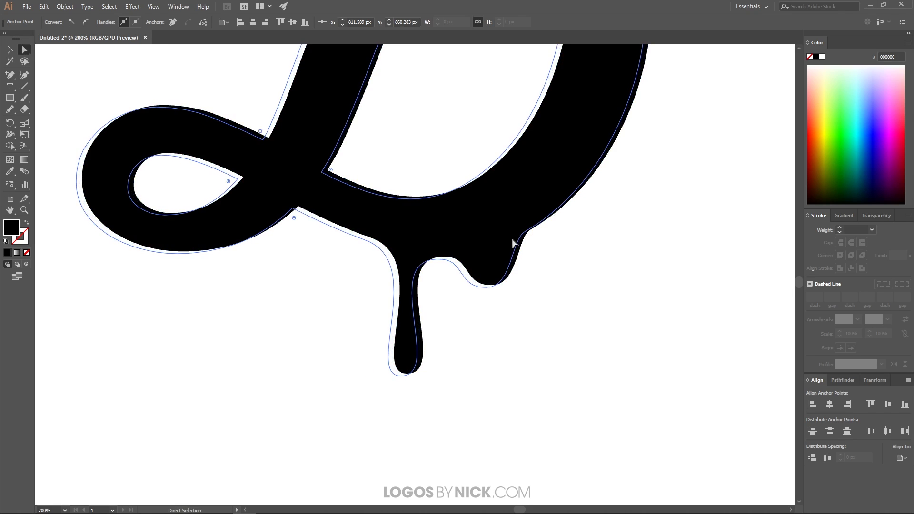
key(ctrl+a)
drag(519, 237, 503, 251)
click(512, 290)
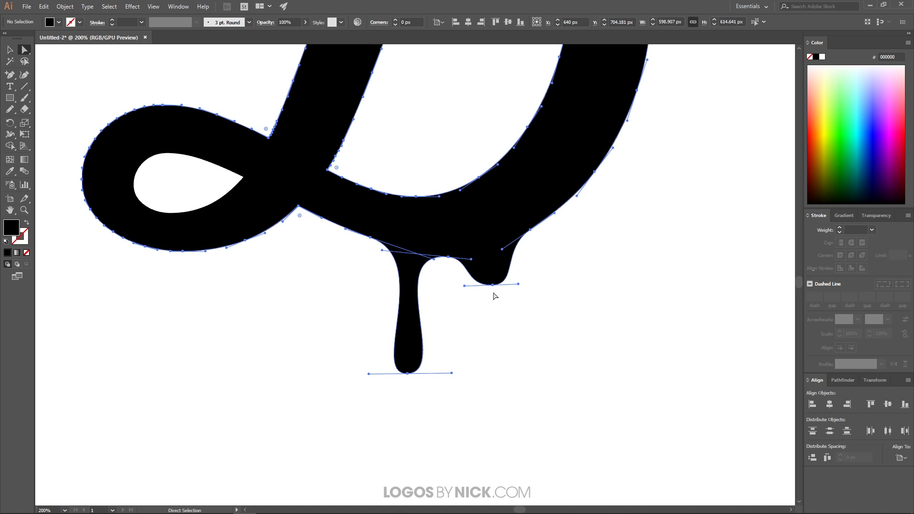
click(493, 285)
drag(494, 285, 491, 306)
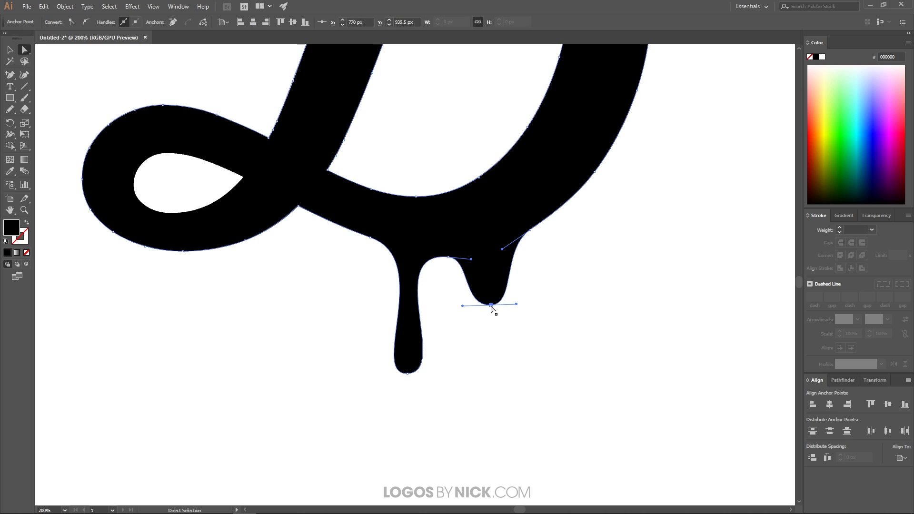
drag(472, 261, 474, 258)
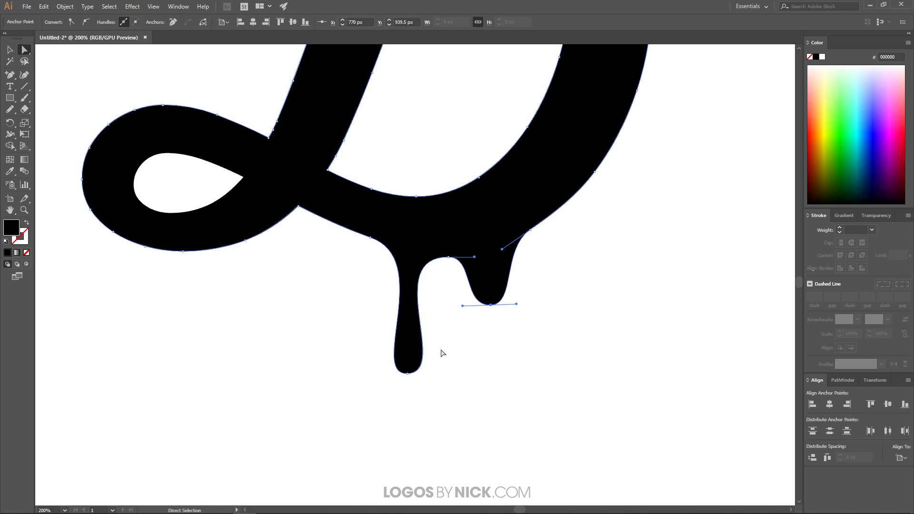
scroll(443, 353, down, 4)
scroll(482, 318, up, 2)
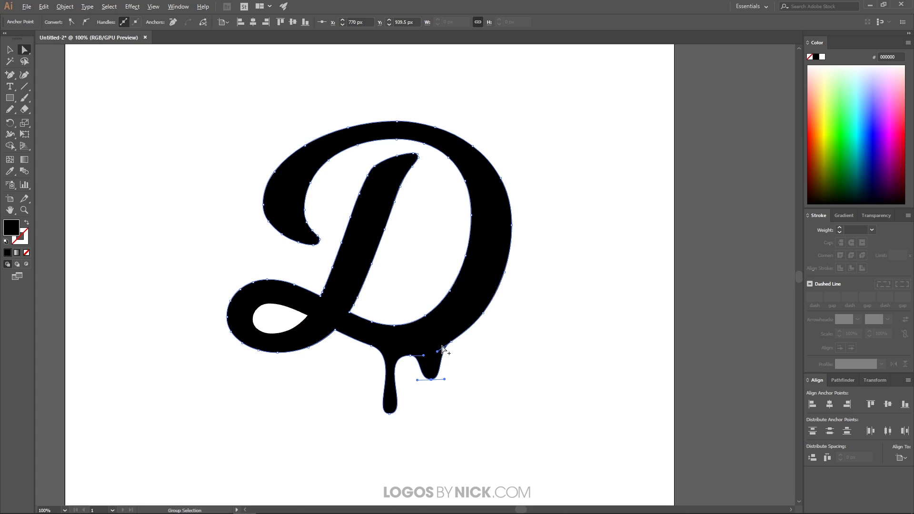
key(v)
scroll(414, 349, down, 1)
scroll(428, 349, down, 1)
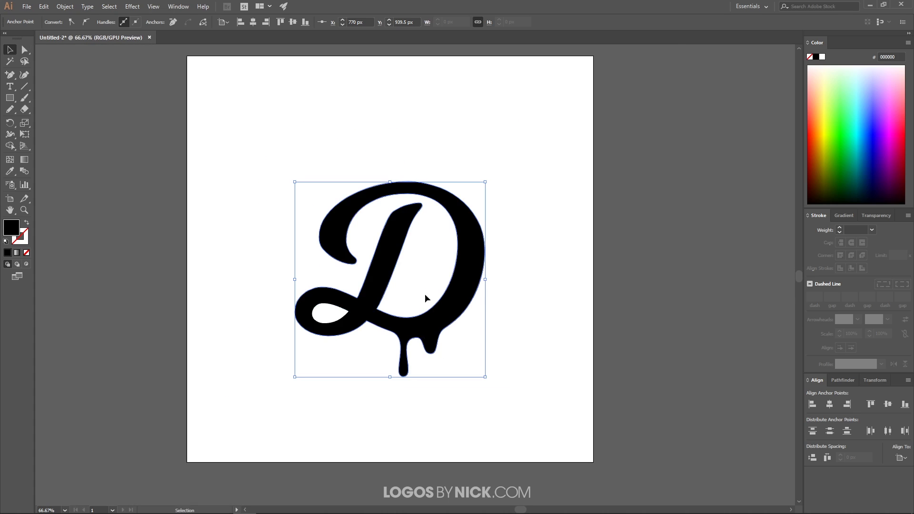
scroll(502, 363, up, 2)
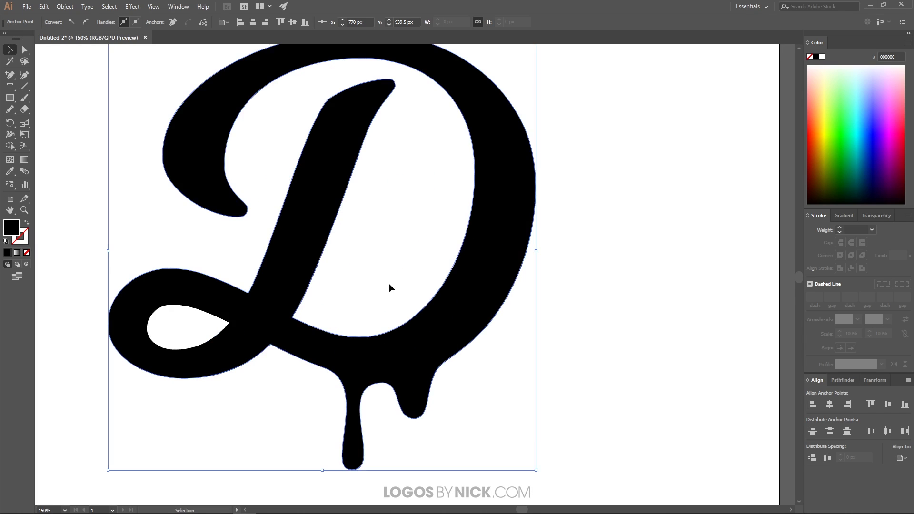
scroll(390, 288, down, 1)
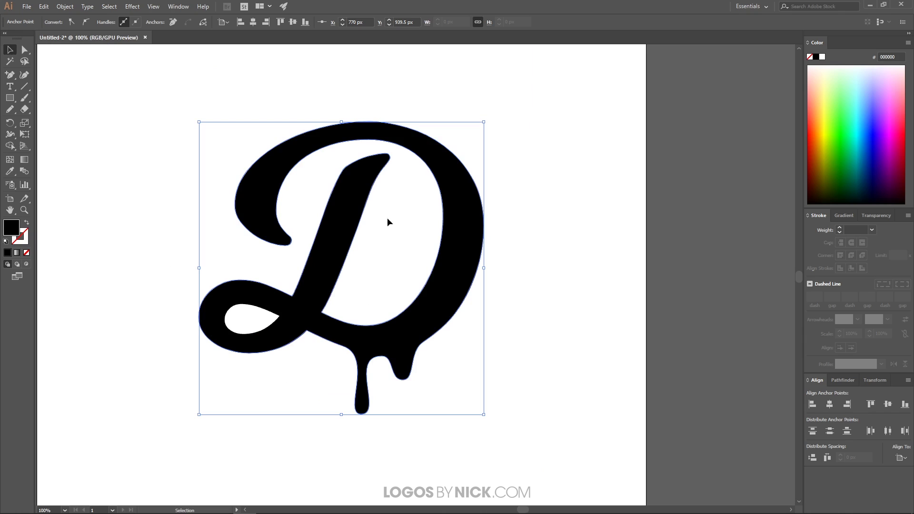
scroll(416, 143, up, 4)
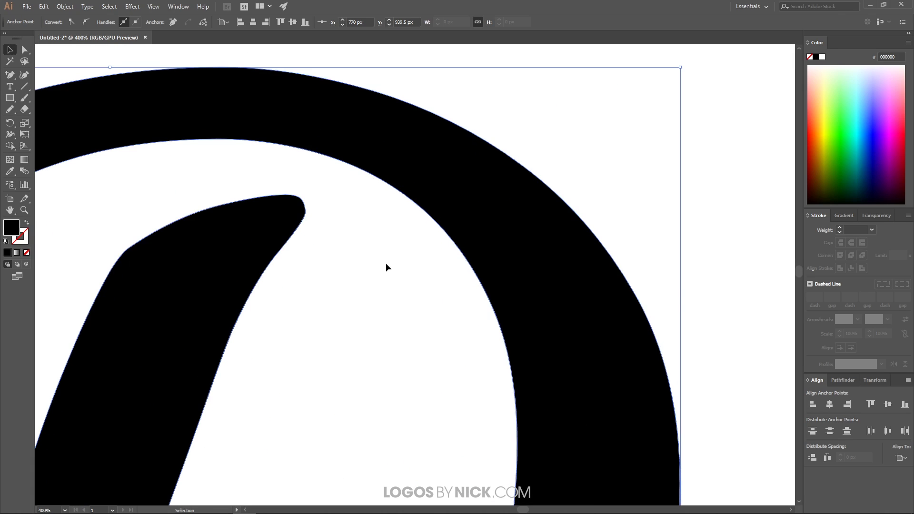
Add two anchors on the top bowl's inner curve and pull one down into a long spike.
key(a)
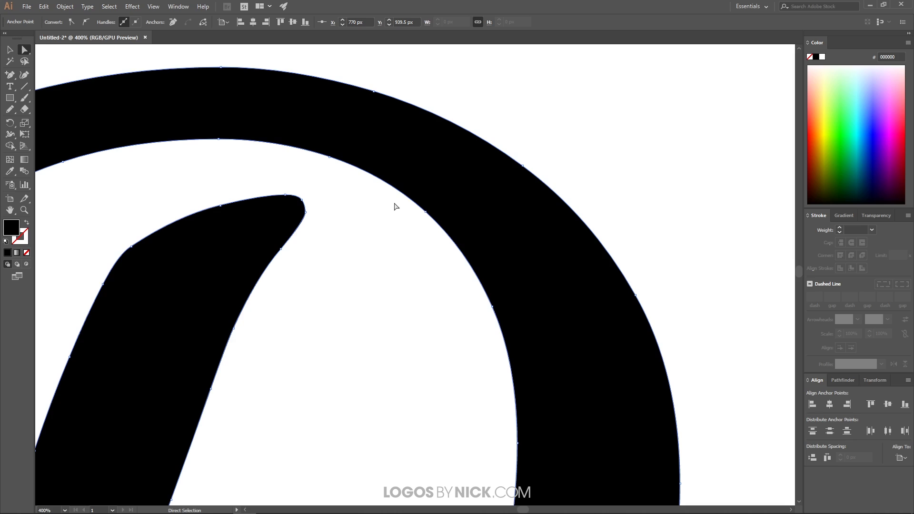
key(plus)
click(366, 171)
click(396, 189)
key(a)
drag(395, 189, 383, 319)
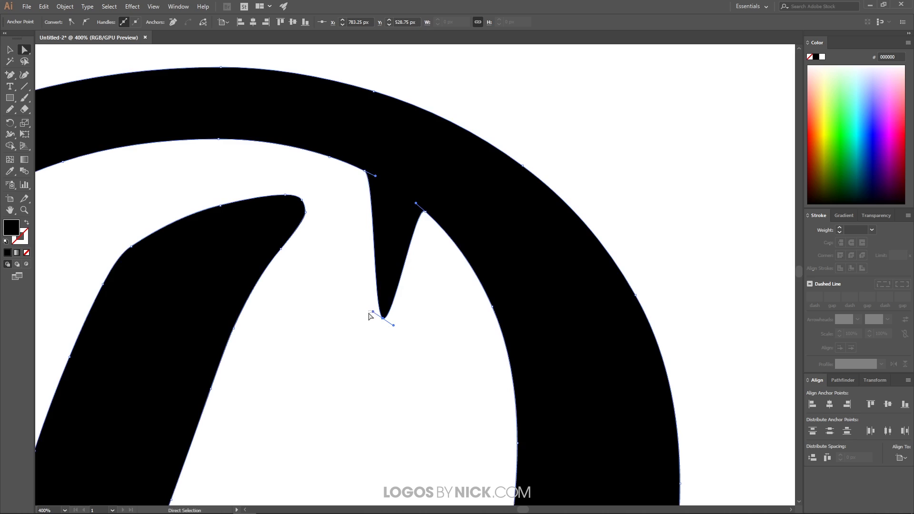
Round the spike into a drip, reshape its top-right shoulder, lengthen it, and widen its tip.
click(370, 317)
click(386, 319)
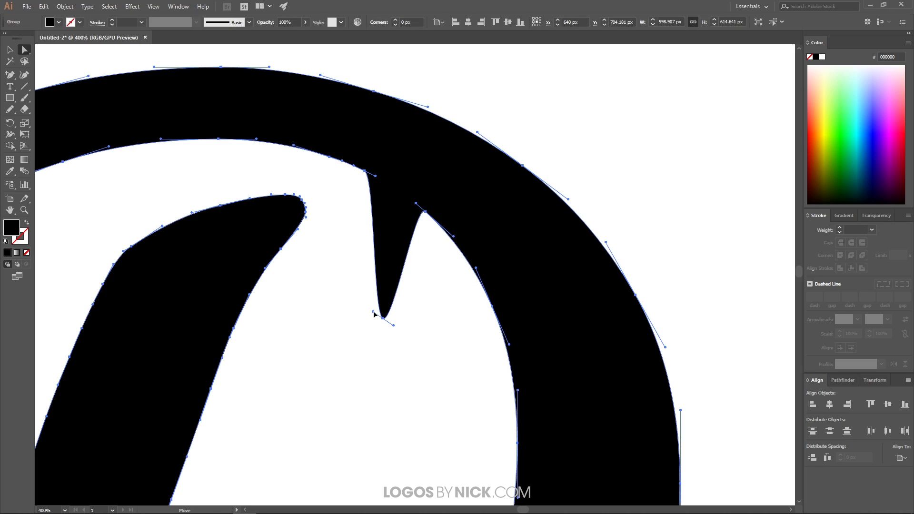
drag(373, 312, 418, 316)
click(388, 327)
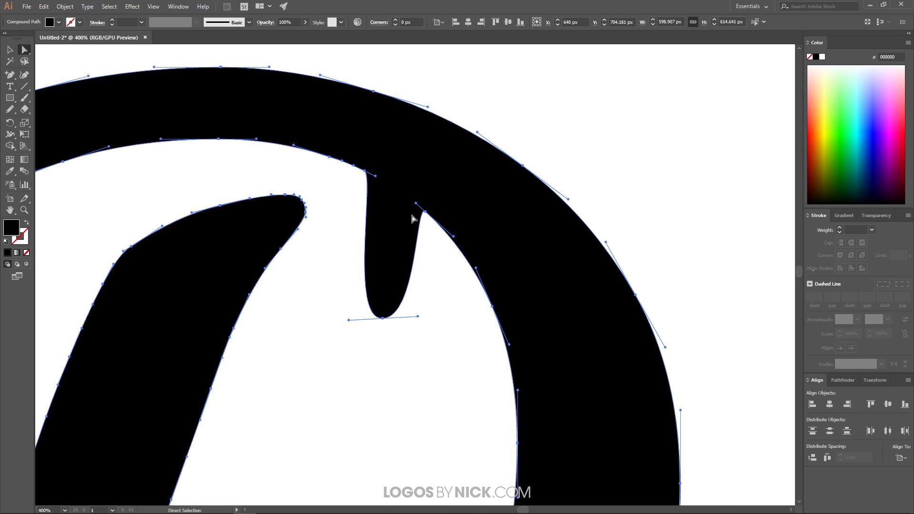
click(415, 208)
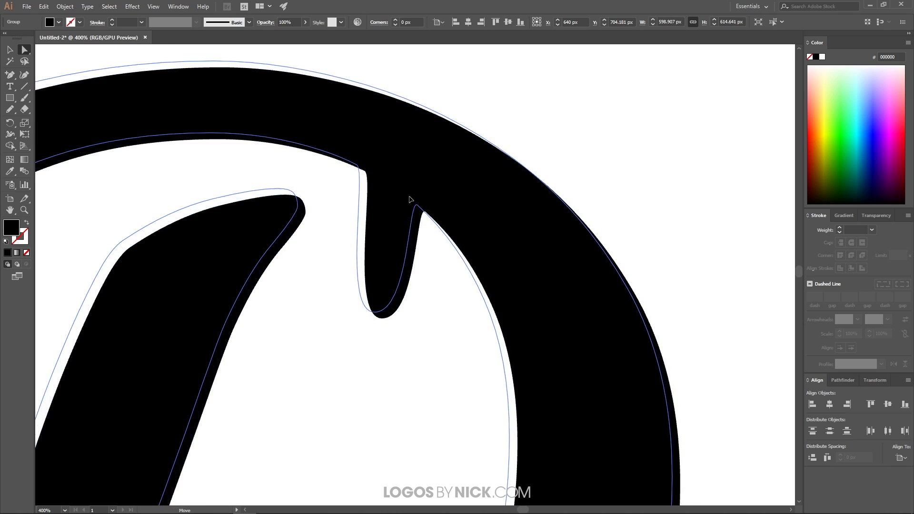
mouse_move(416, 205)
mouse_down()
mouse_move(374, 173)
mouse_move(410, 205)
mouse_up()
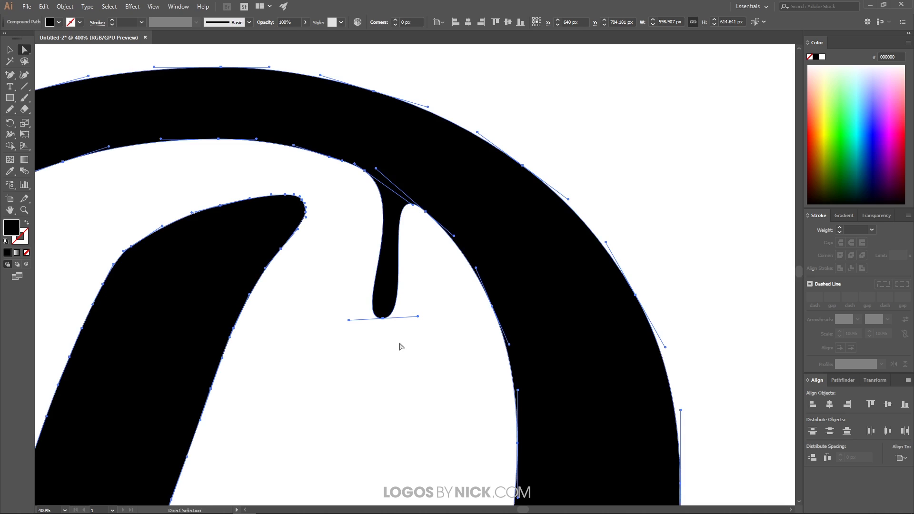
key(ctrl+h)
key(ctrl+h)
drag(383, 318, 435, 338)
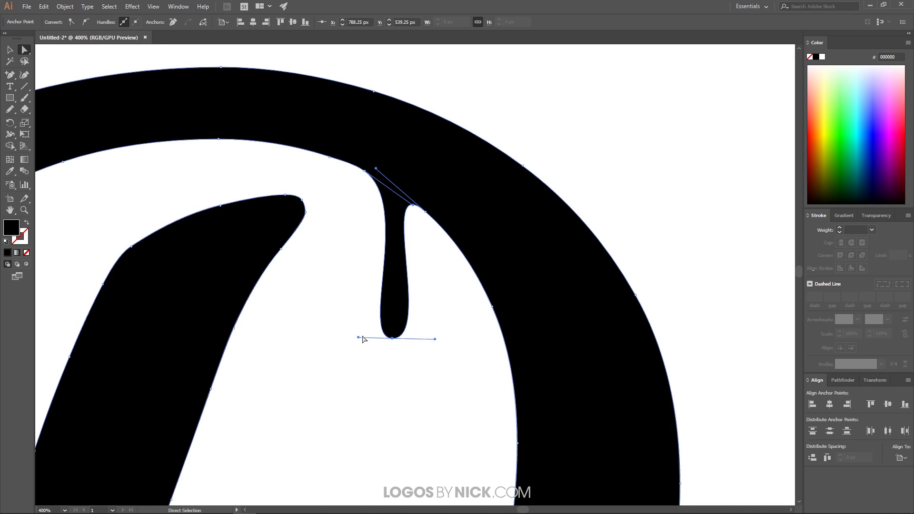
drag(359, 338, 350, 338)
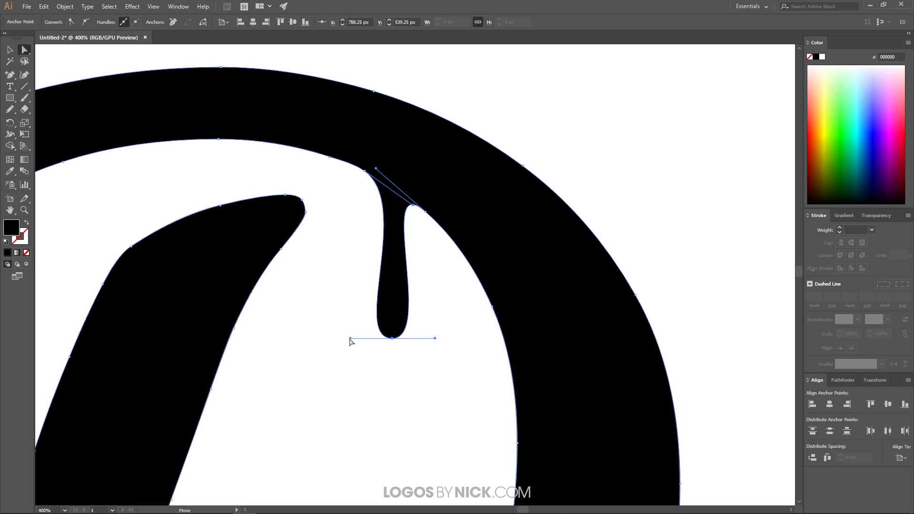
scroll(314, 301, down, 5)
Shape a short drip inside the top bowl's left inner curve and lengthen the drip under the lower-left loop.
scroll(326, 336, up, 2)
scroll(317, 349, down, 2)
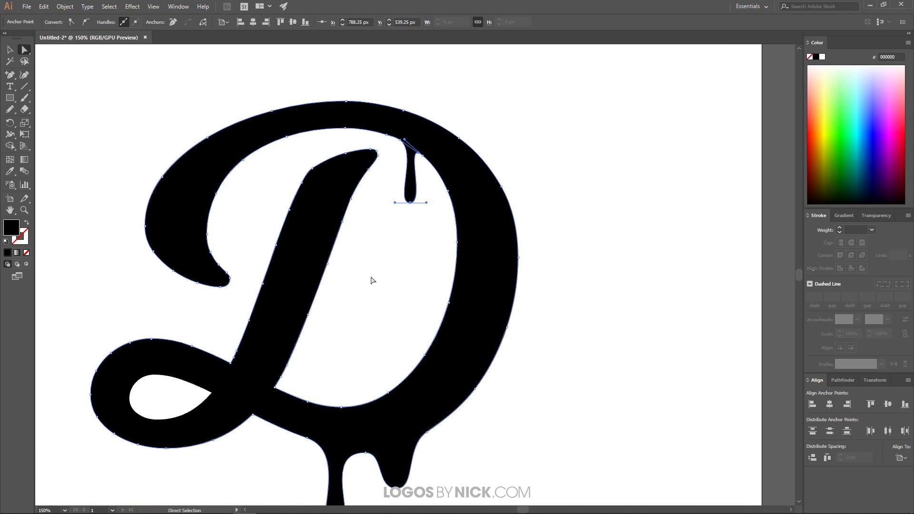
scroll(367, 187, up, 2)
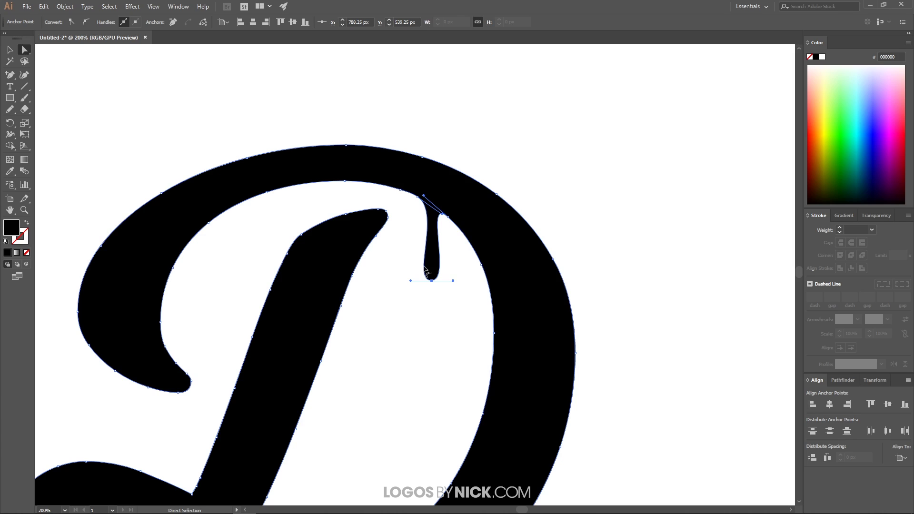
scroll(425, 270, down, 2)
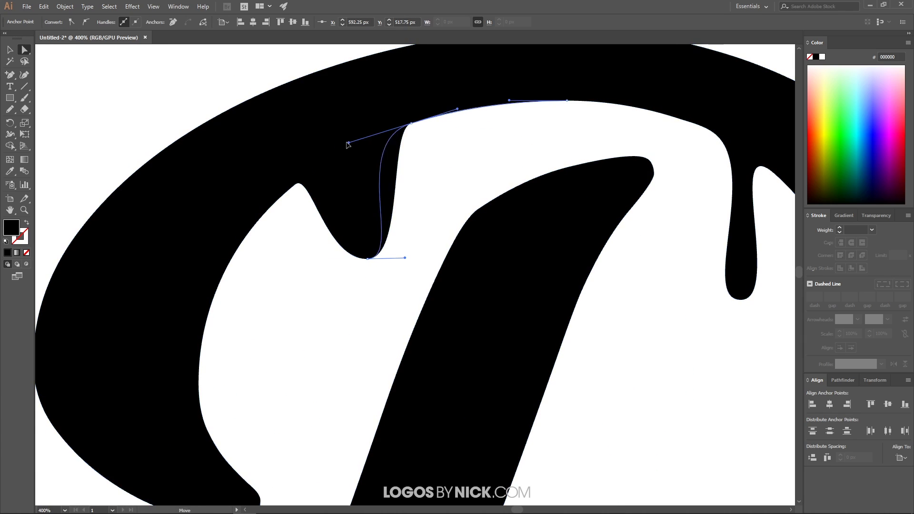
drag(378, 255, 351, 300)
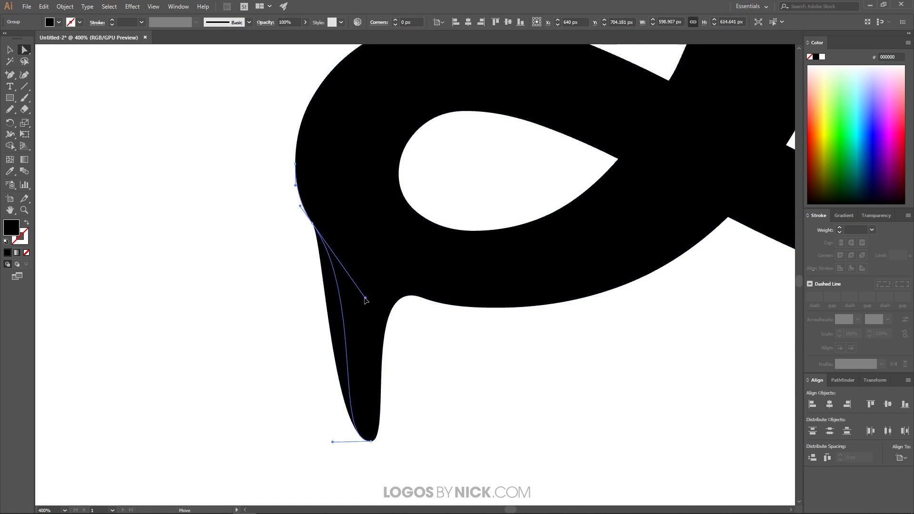
drag(336, 439, 347, 461)
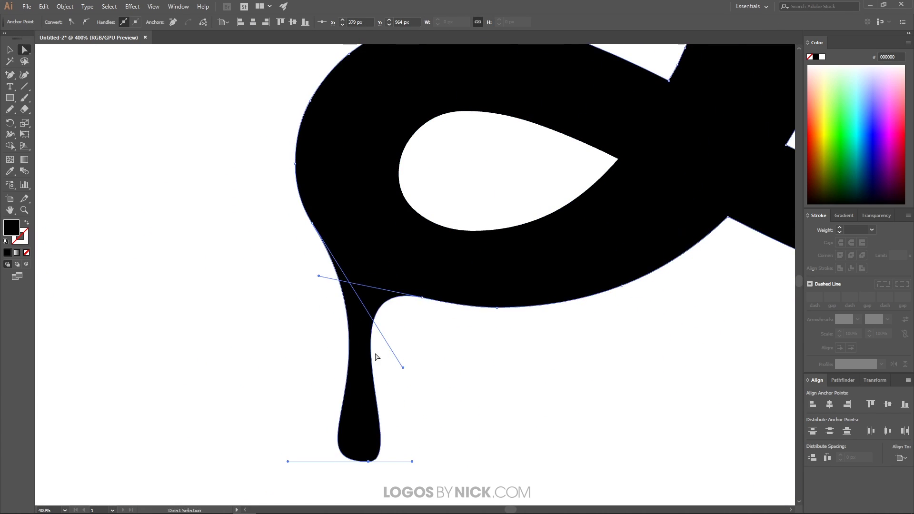